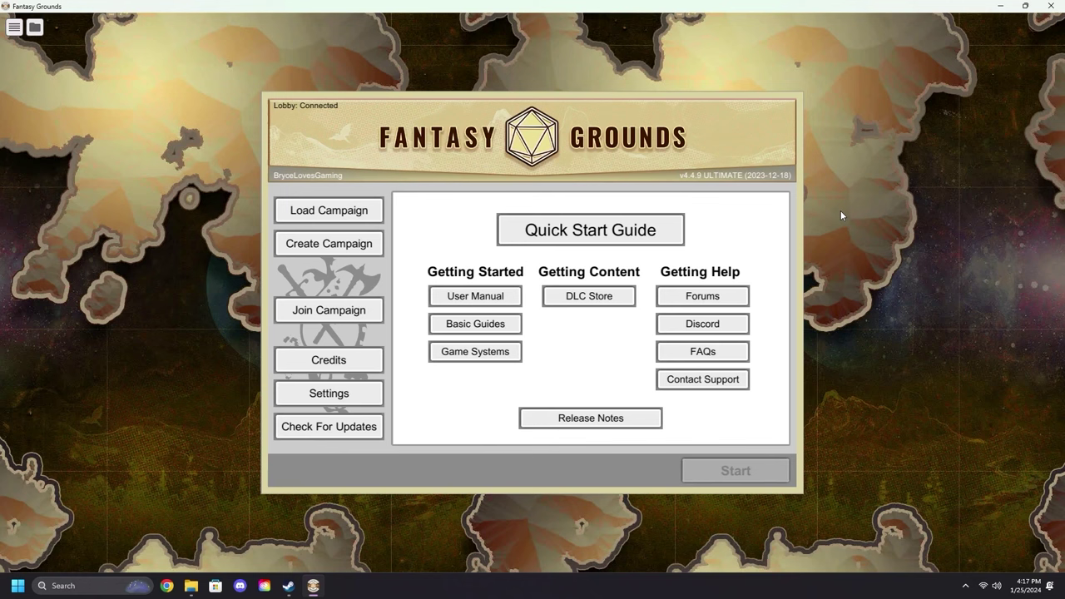
Step: Begin creating a new campaign and choose the Dungeons and Dragons (5E) ruleset
{"action": "left_click", "coordinate": [332, 248]}
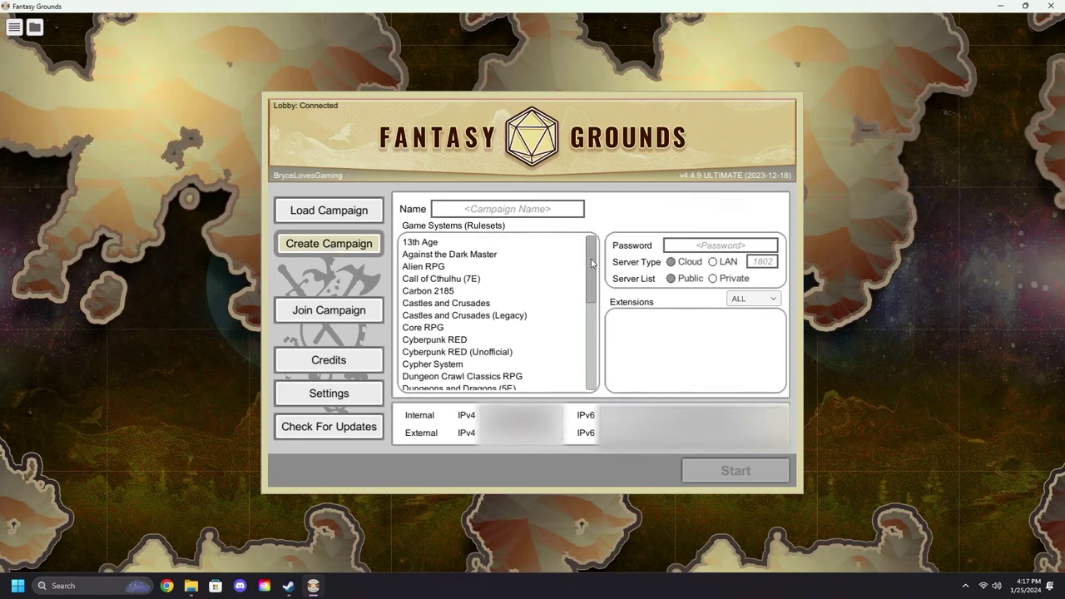
{"action": "scroll", "coordinate": [593, 267], "scroll_direction": "down", "scroll_amount": 1}
{"action": "mouse_move", "coordinate": [592, 266]}
{"action": "left_mouse_down"}
{"action": "mouse_move", "coordinate": [583, 367]}
{"action": "mouse_move", "coordinate": [581, 262]}
{"action": "left_mouse_up"}
{"action": "scroll", "coordinate": [580, 260], "scroll_direction": "down", "scroll_amount": 3}
{"action": "scroll", "coordinate": [499, 274], "scroll_direction": "down", "scroll_amount": 1}
{"action": "scroll", "coordinate": [499, 275], "scroll_direction": "up", "scroll_amount": 1}
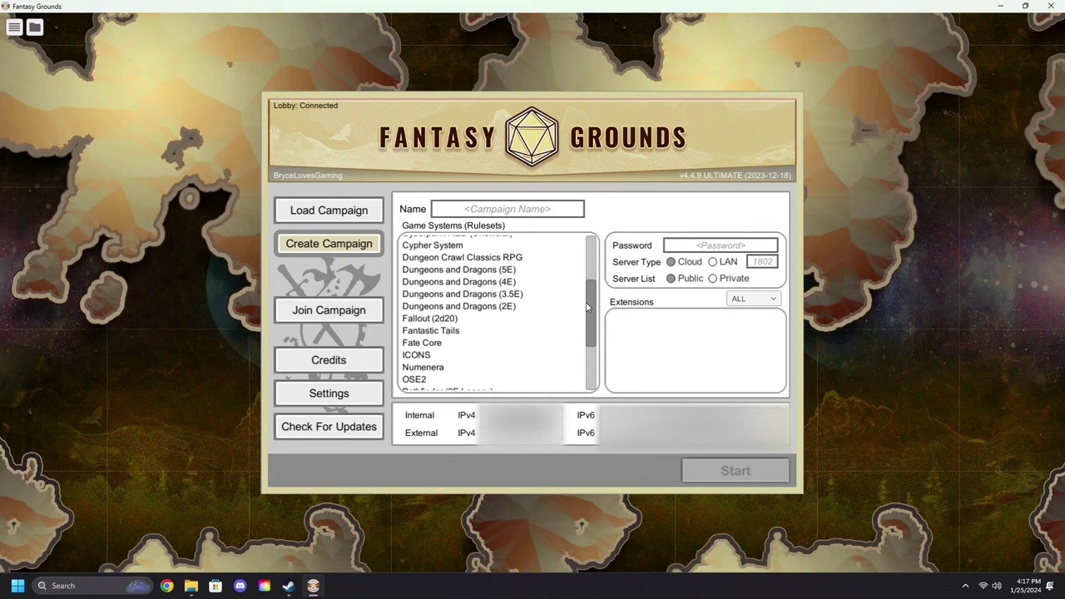
{"action": "left_click", "coordinate": [495, 275]}
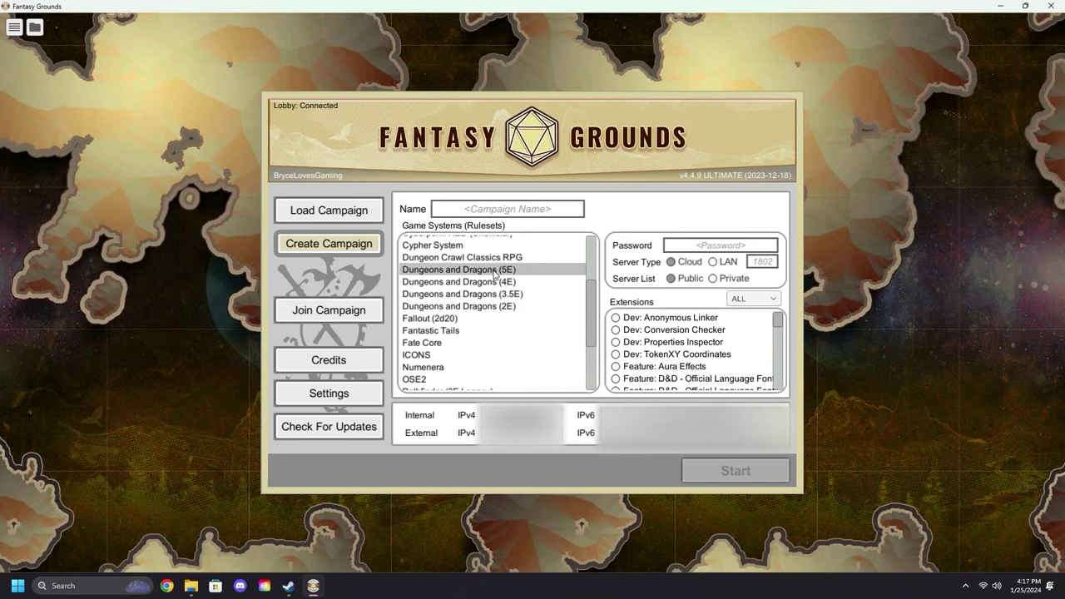
Step: Try selecting other rulesets, including Pathfinder (1E) and Shadow of the Demon Lord
{"action": "scroll", "coordinate": [495, 274], "scroll_direction": "down", "scroll_amount": 5}
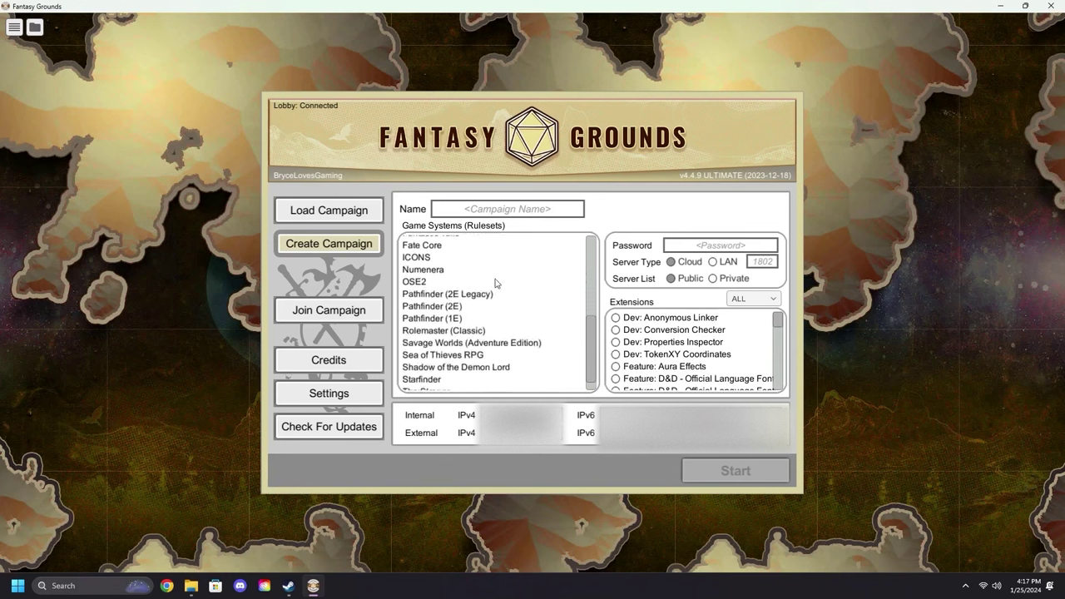
{"action": "left_click", "coordinate": [454, 296]}
{"action": "left_click", "coordinate": [460, 308]}
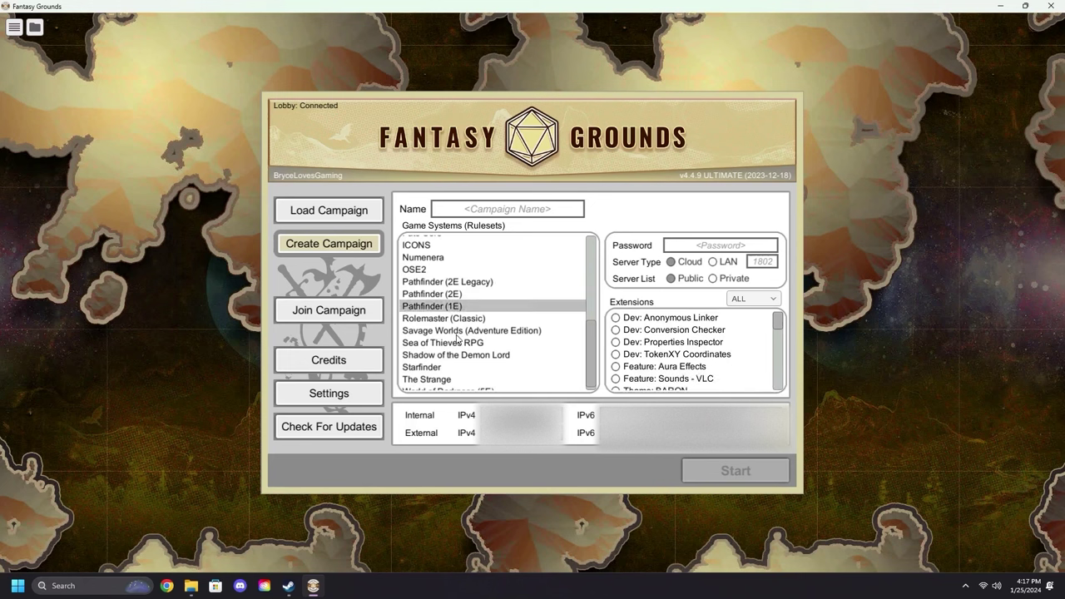
{"action": "left_click", "coordinate": [456, 333]}
{"action": "left_click", "coordinate": [455, 349]}
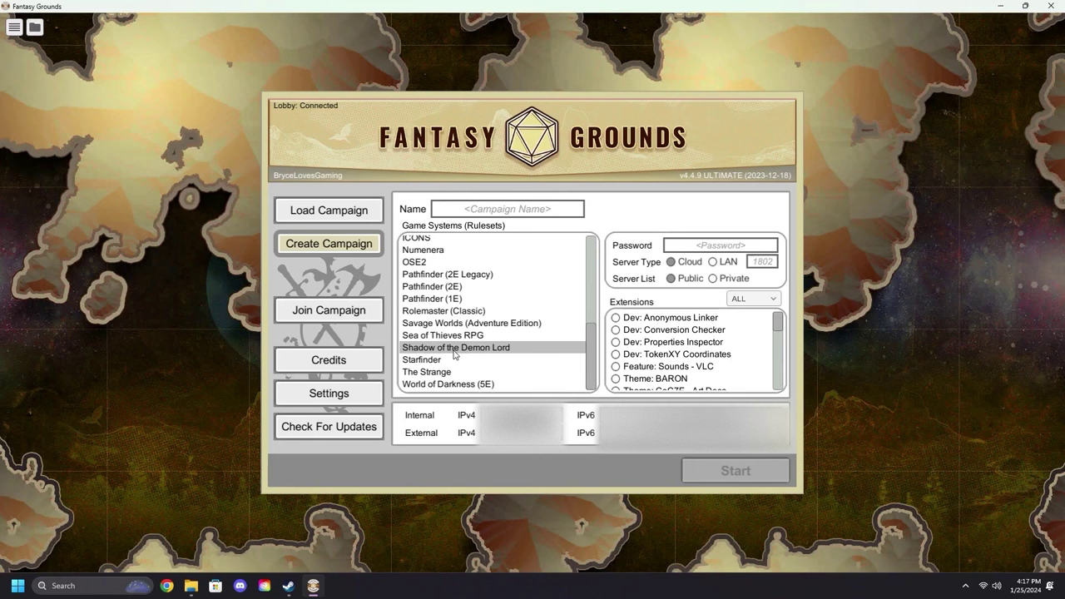
Step: Switch the campaign's ruleset back to Dungeons and Dragons (5E)
{"action": "scroll", "coordinate": [453, 354], "scroll_direction": "up", "scroll_amount": 5}
{"action": "scroll", "coordinate": [453, 355], "scroll_direction": "up", "scroll_amount": 3}
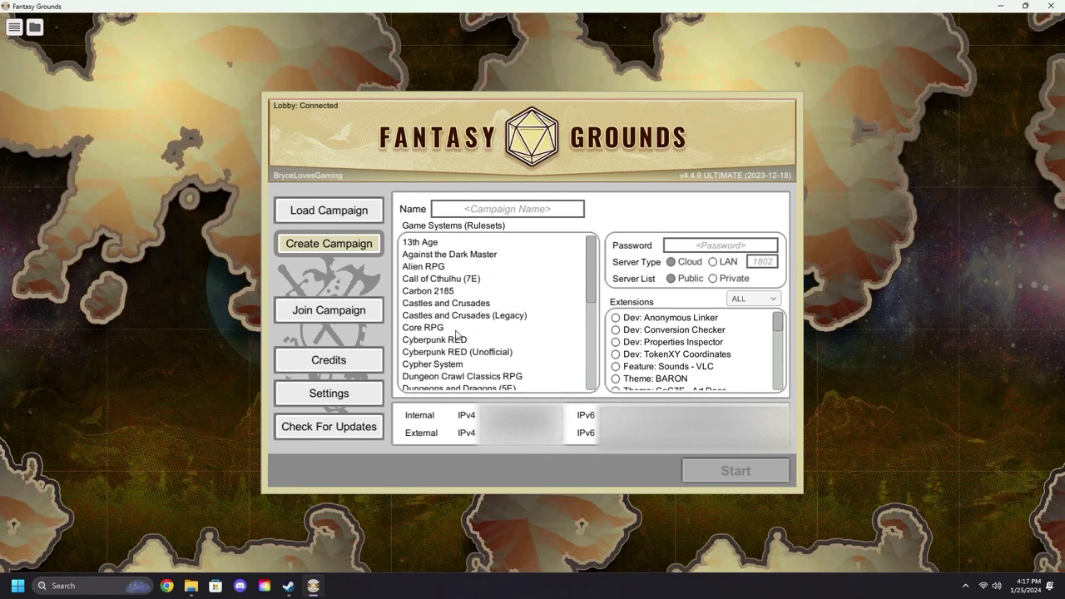
{"action": "scroll", "coordinate": [462, 339], "scroll_direction": "down", "scroll_amount": 1}
{"action": "scroll", "coordinate": [476, 343], "scroll_direction": "down", "scroll_amount": 1}
{"action": "left_click", "coordinate": [481, 329]}
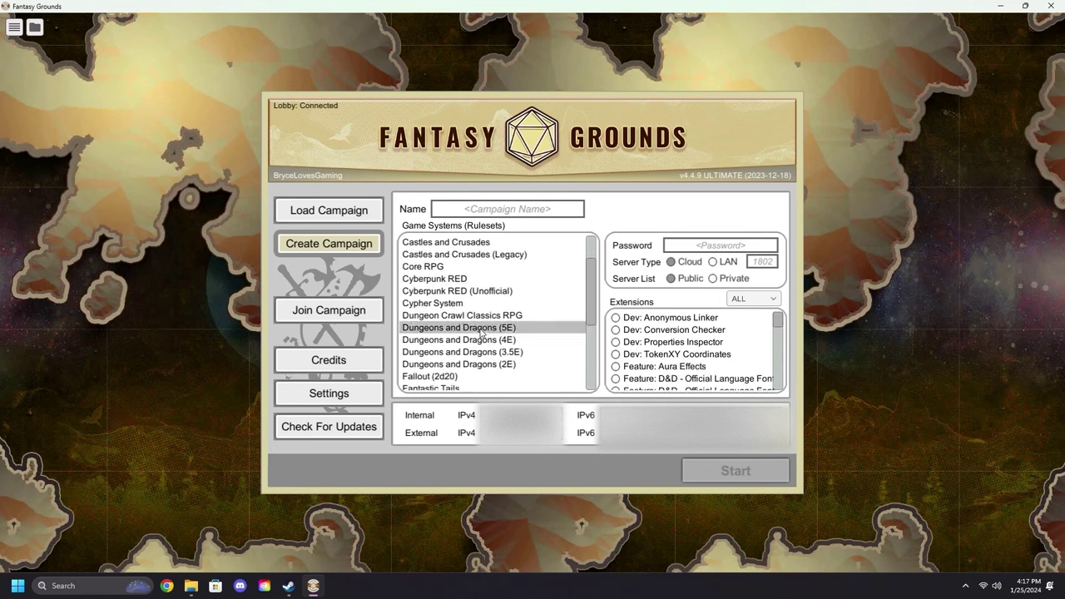
Step: Name the new campaign Phandelver
{"action": "left_click", "coordinate": [495, 211]}
{"action": "type", "text": "Ph"}
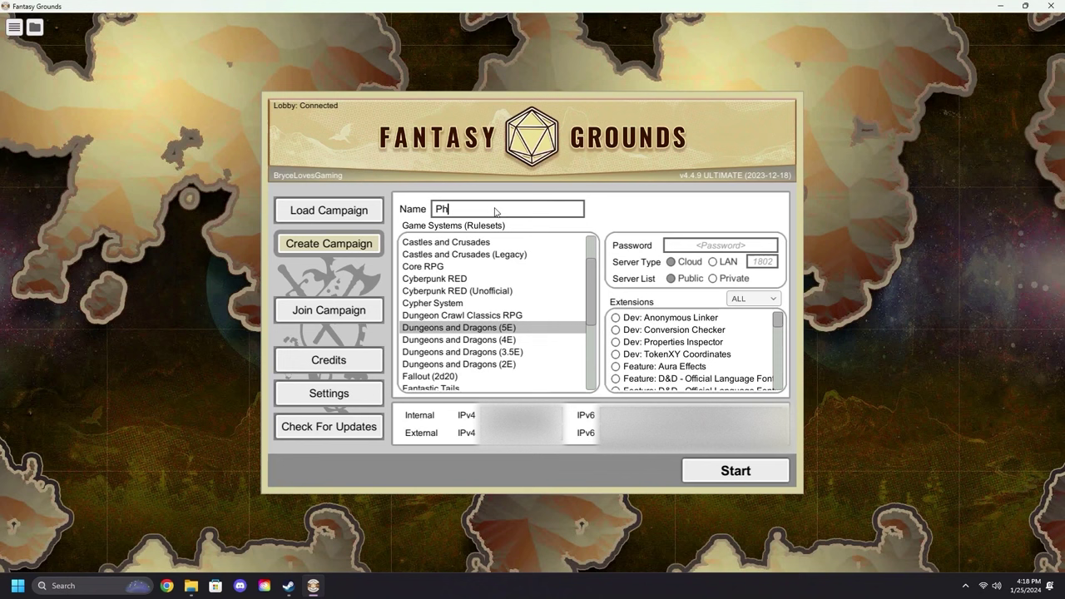
{"action": "type", "text": "andelver"}
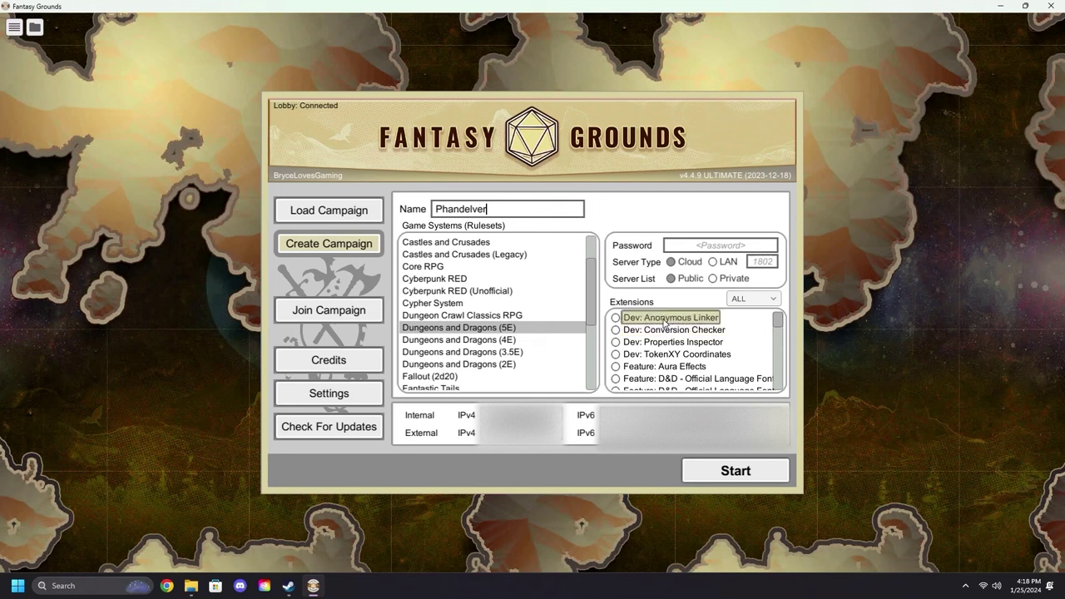
Step: Look through the developer, feature and theme extensions available for the Dungeons and Dragons (5E) ruleset
{"action": "scroll", "coordinate": [665, 321], "scroll_direction": "down", "scroll_amount": 4}
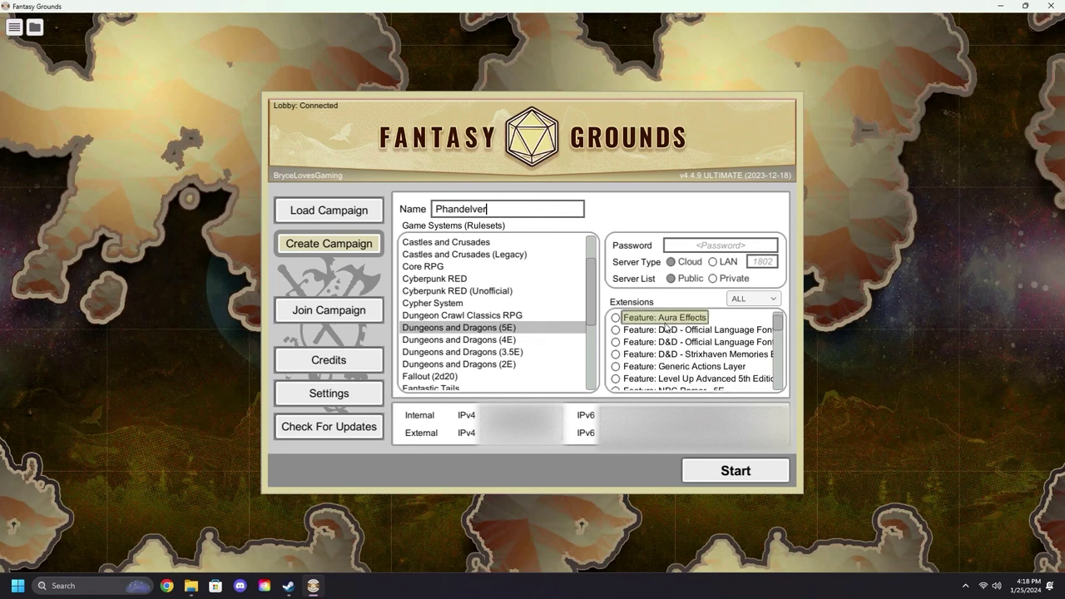
{"action": "scroll", "coordinate": [691, 348], "scroll_direction": "down", "scroll_amount": 3}
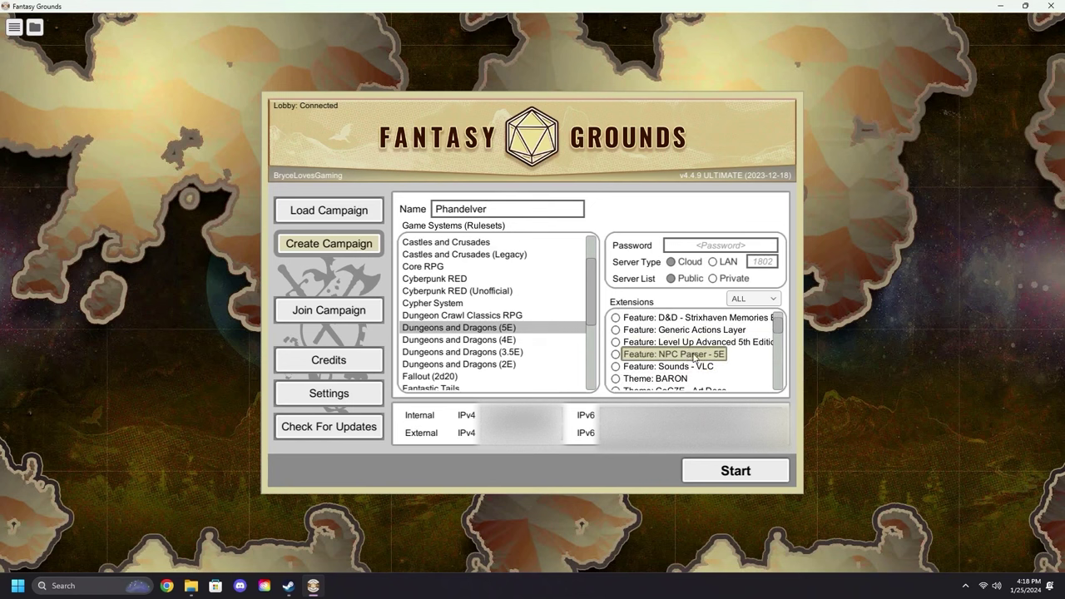
{"action": "scroll", "coordinate": [695, 358], "scroll_direction": "up", "scroll_amount": 5}
{"action": "scroll", "coordinate": [694, 358], "scroll_direction": "up", "scroll_amount": 2}
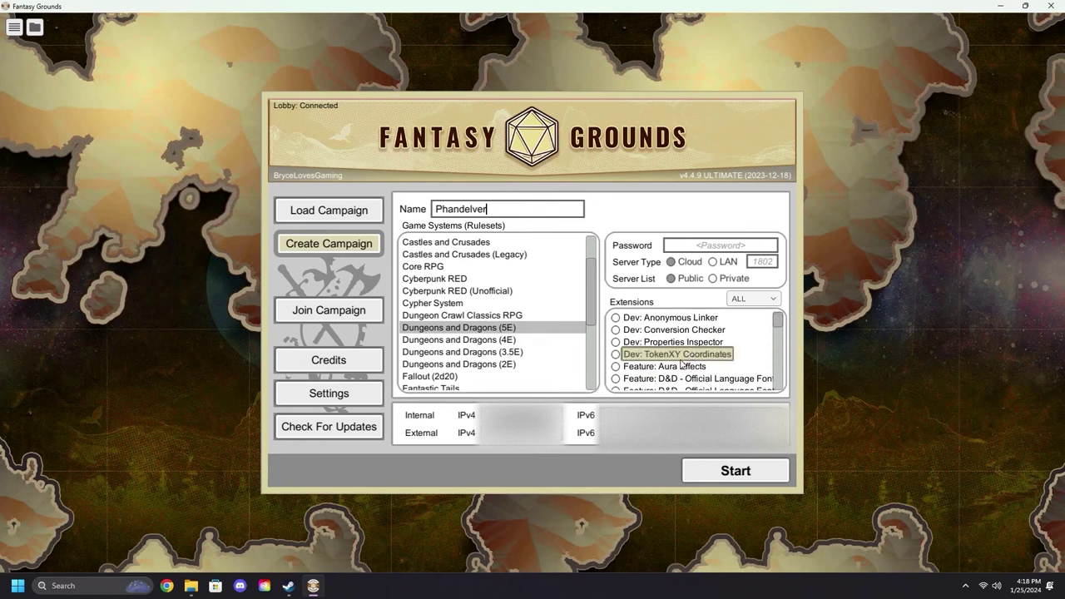
{"action": "scroll", "coordinate": [686, 359], "scroll_direction": "down", "scroll_amount": 3}
{"action": "scroll", "coordinate": [683, 359], "scroll_direction": "down", "scroll_amount": 7}
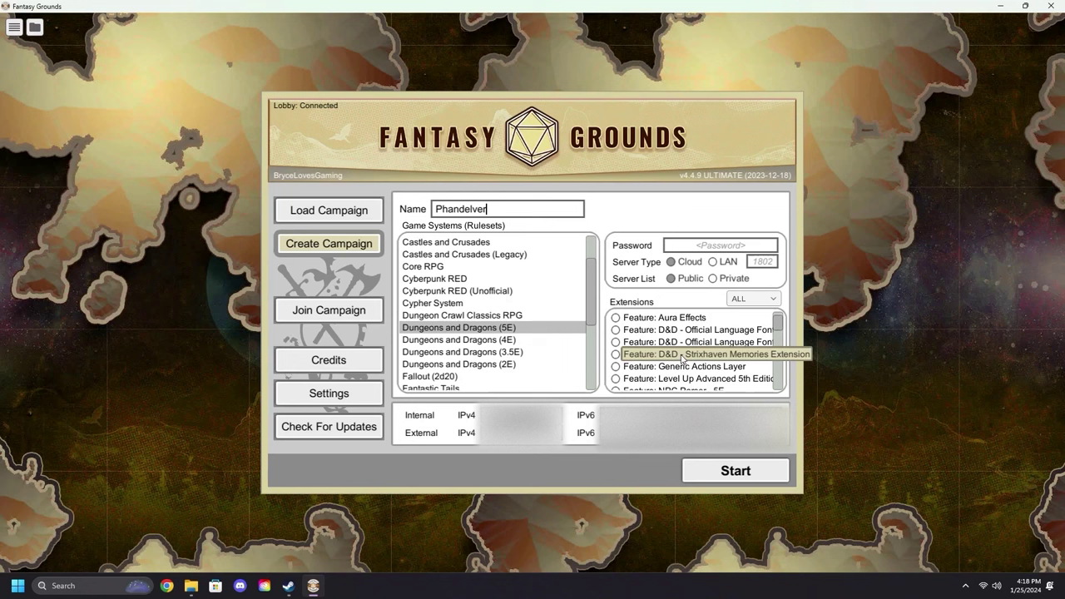
{"action": "scroll", "coordinate": [684, 361], "scroll_direction": "down", "scroll_amount": 2}
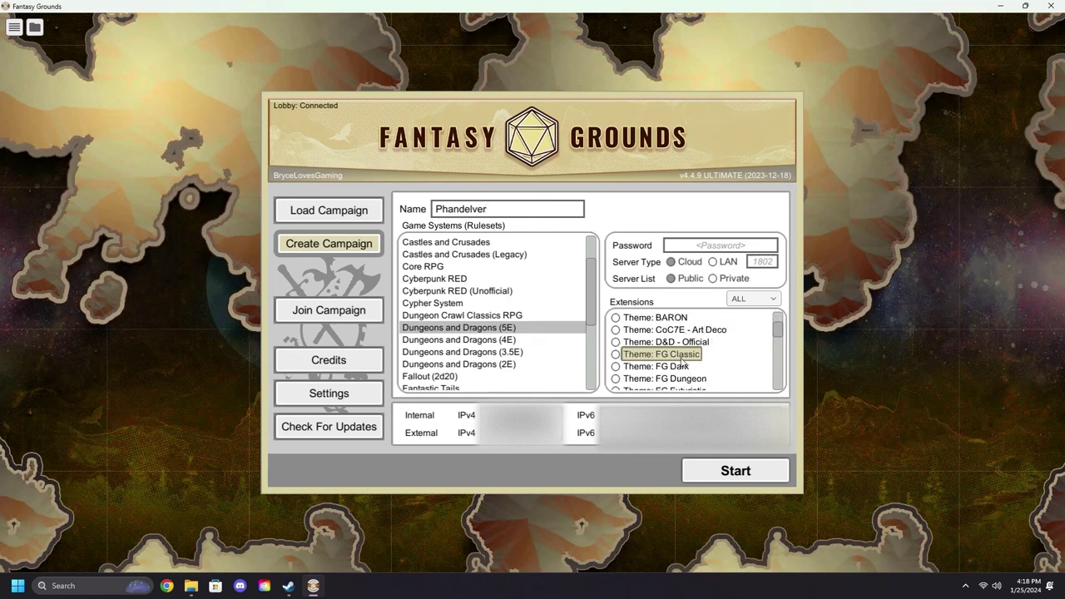
{"action": "scroll", "coordinate": [691, 349], "scroll_direction": "up", "scroll_amount": 12}
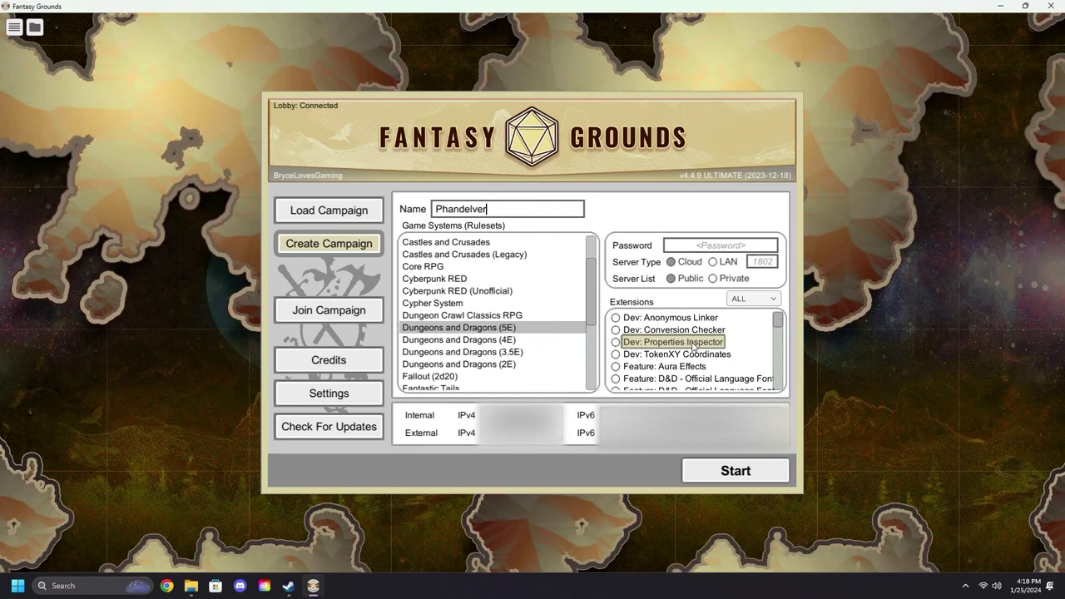
Step: Enable the "Theme: D&D - Official" extension for the campaign
{"action": "scroll", "coordinate": [693, 347], "scroll_direction": "down", "scroll_amount": 9}
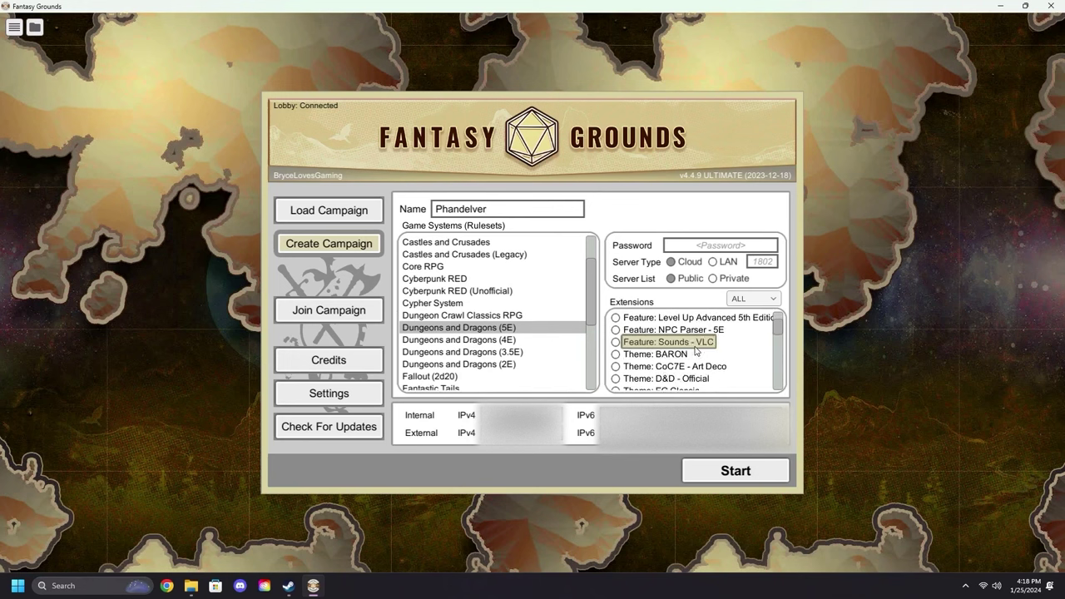
{"action": "scroll", "coordinate": [696, 351], "scroll_direction": "down", "scroll_amount": 4}
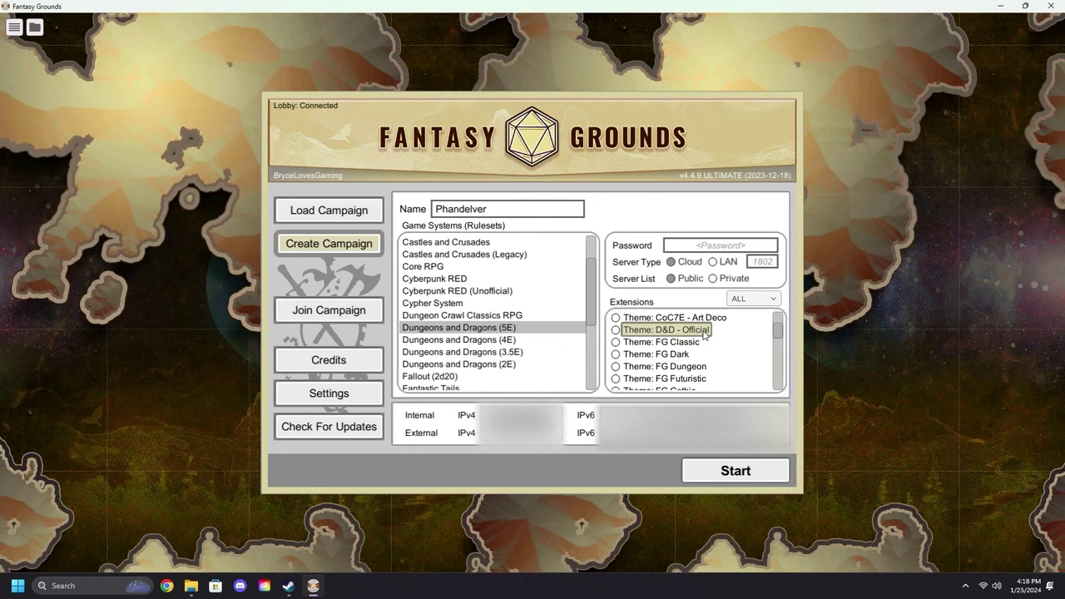
{"action": "left_click", "coordinate": [666, 331]}
{"action": "scroll", "coordinate": [706, 335], "scroll_direction": "down", "scroll_amount": 3}
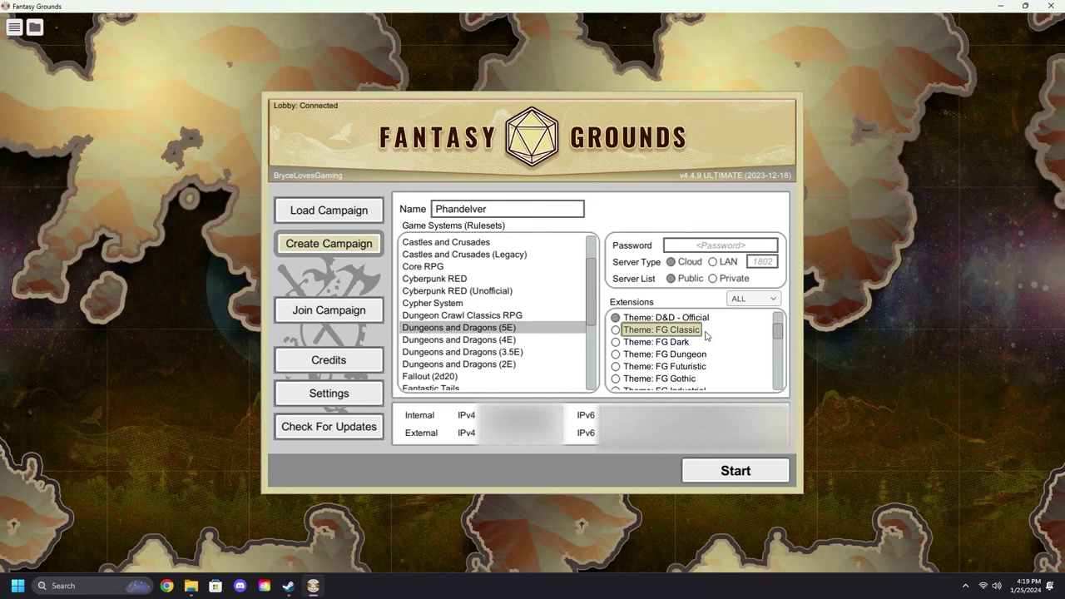
{"action": "scroll", "coordinate": [707, 336], "scroll_direction": "up", "scroll_amount": 4}
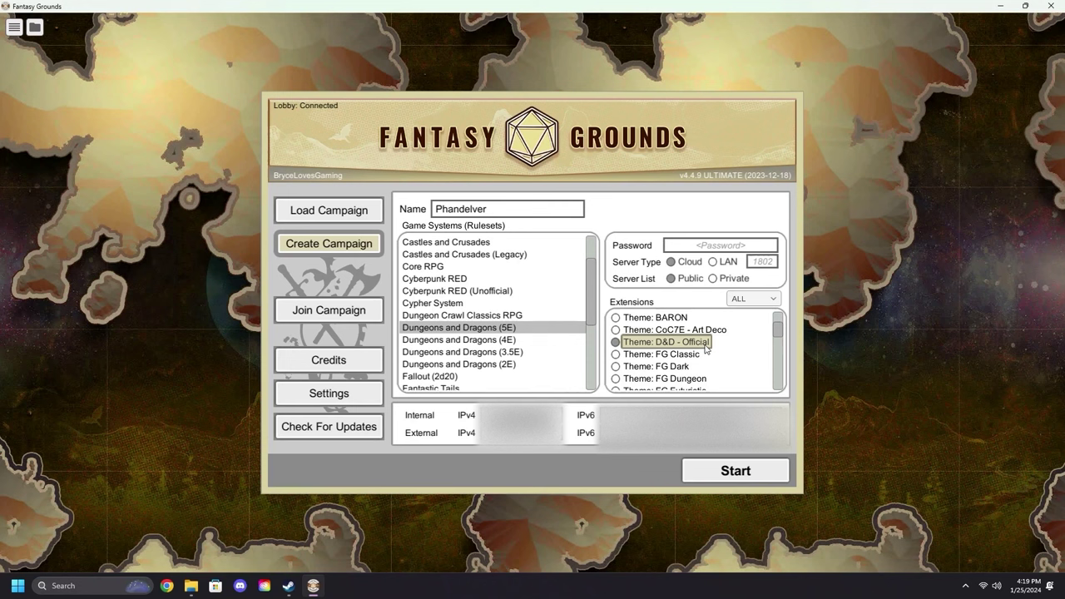
{"action": "scroll", "coordinate": [707, 350], "scroll_direction": "up", "scroll_amount": 3}
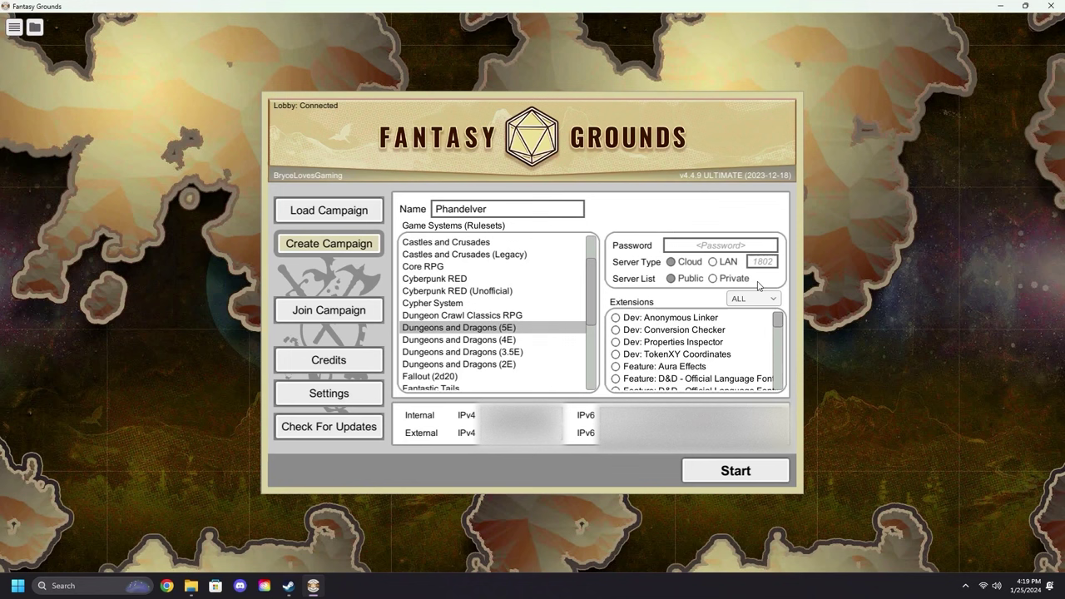
Step: Try the LAN server type and the Private server listing, returning the settings to Cloud and Public
{"action": "left_click", "coordinate": [713, 263]}
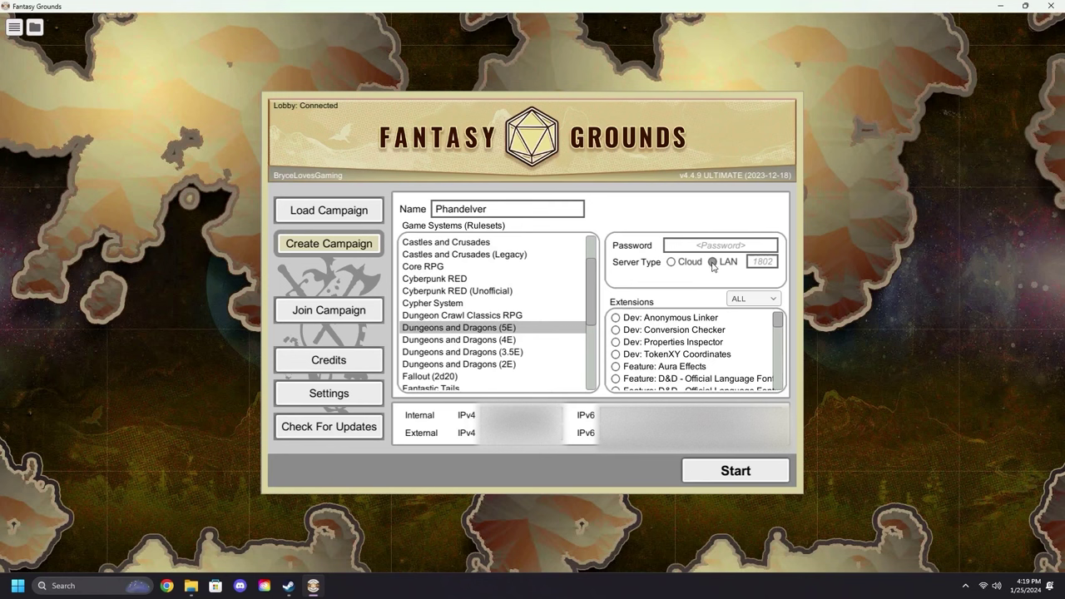
{"action": "left_click", "coordinate": [691, 264]}
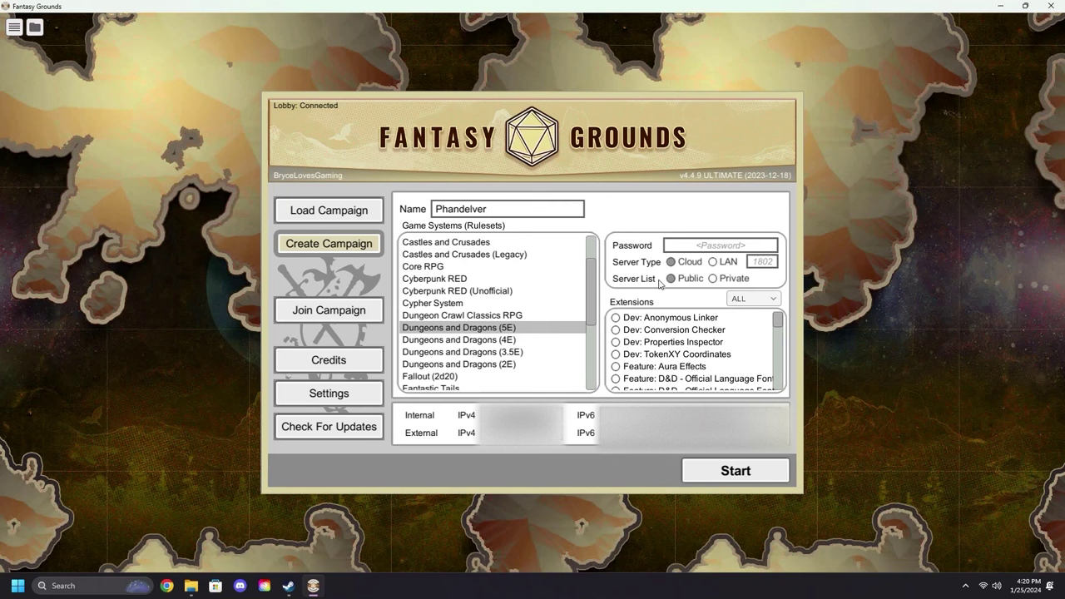
{"action": "left_click", "coordinate": [737, 283]}
{"action": "left_click", "coordinate": [695, 283]}
{"action": "left_click", "coordinate": [729, 285]}
{"action": "left_click", "coordinate": [687, 279]}
Step: Start the configured Phandelver campaign
{"action": "left_click", "coordinate": [749, 472]}
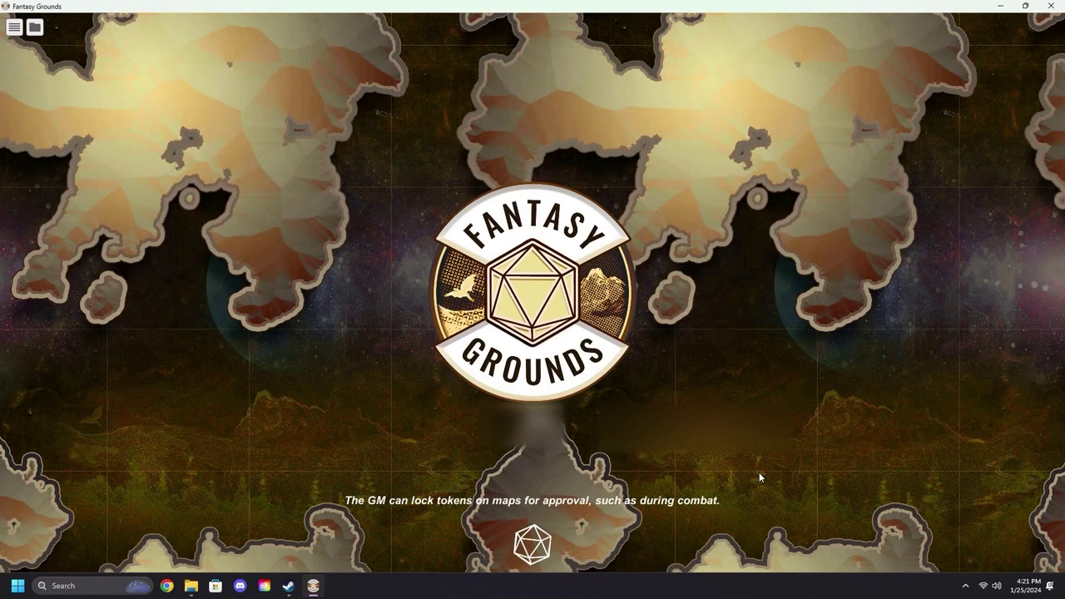